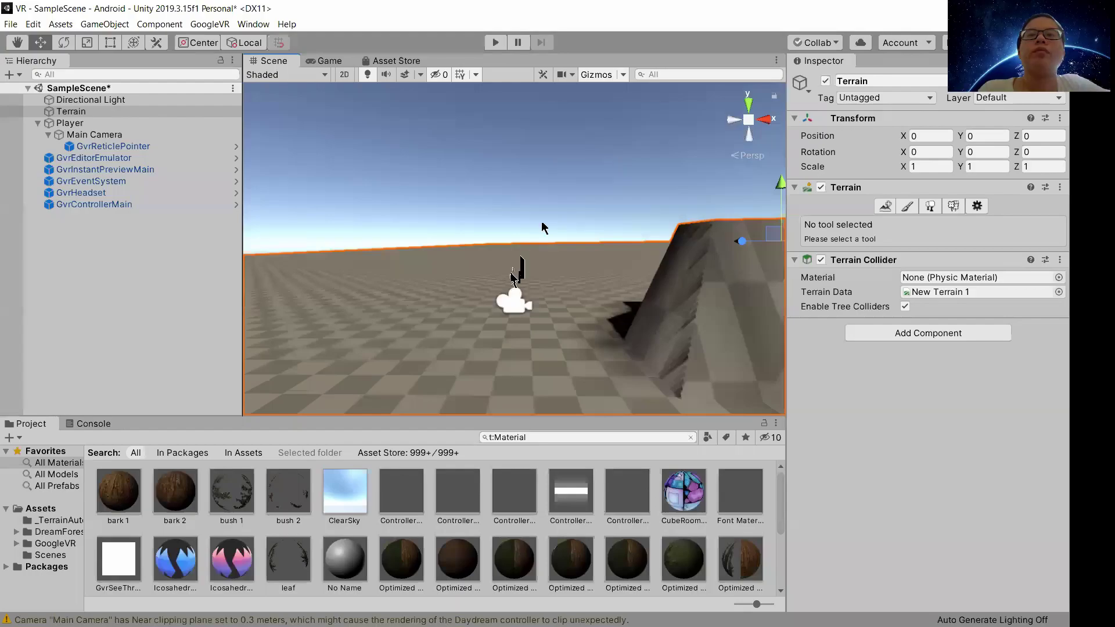
Step: Focus the view on the Player object and examine its placement beside the raised terrain
{"action": "double_click", "coordinate": [70, 123]}
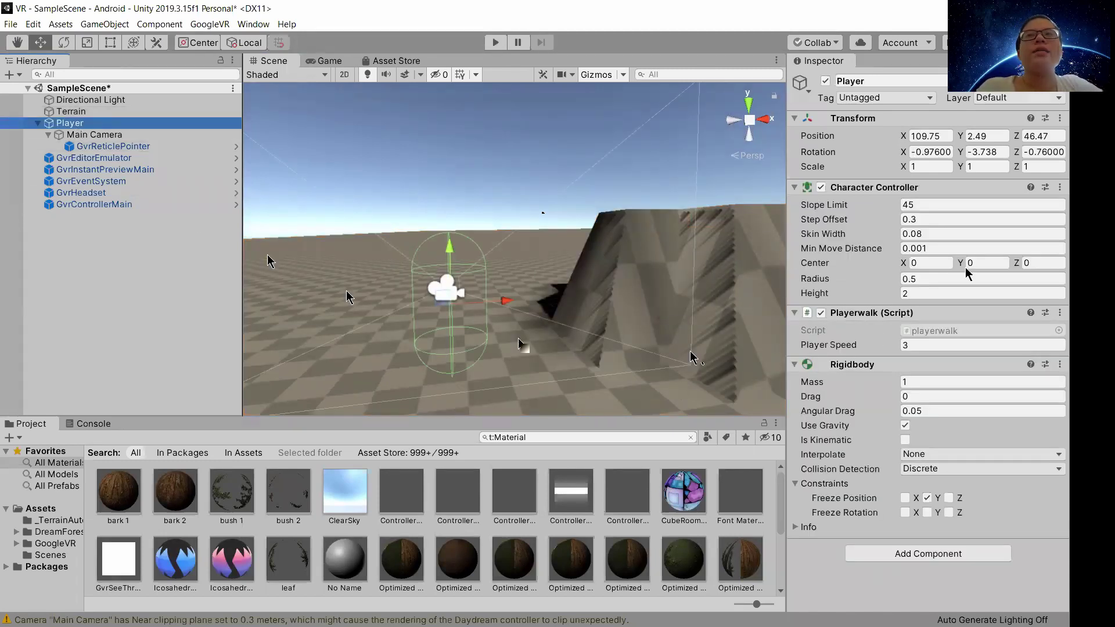
{"action": "right_click_drag", "start_coordinate": [681, 377], "coordinate": [604, 397]}
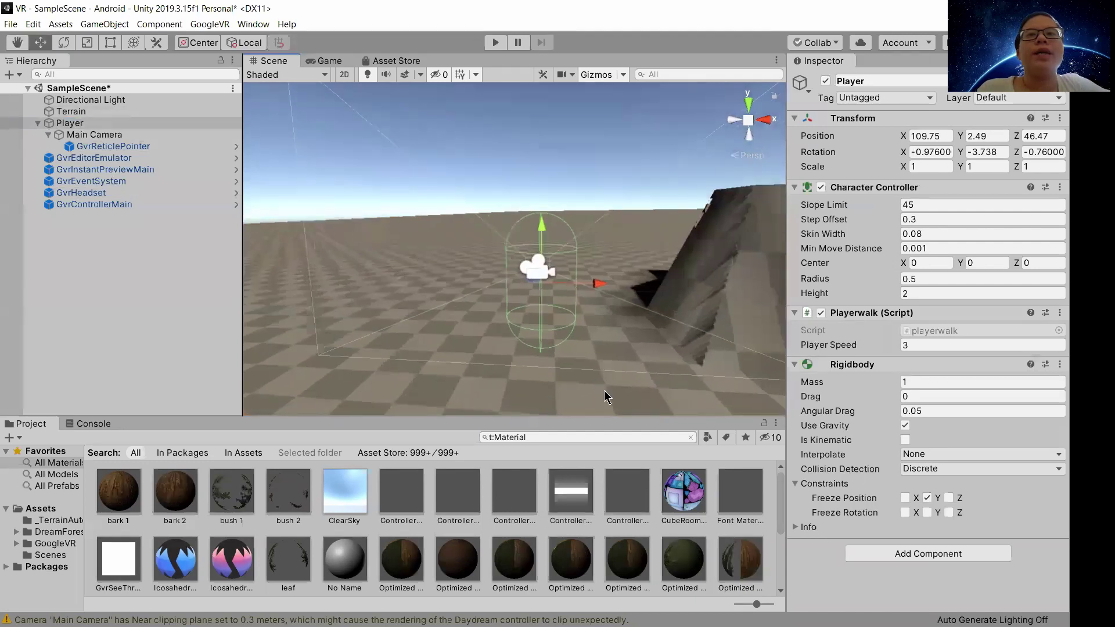
{"action": "right_click_drag", "start_coordinate": [524, 382], "coordinate": [553, 367]}
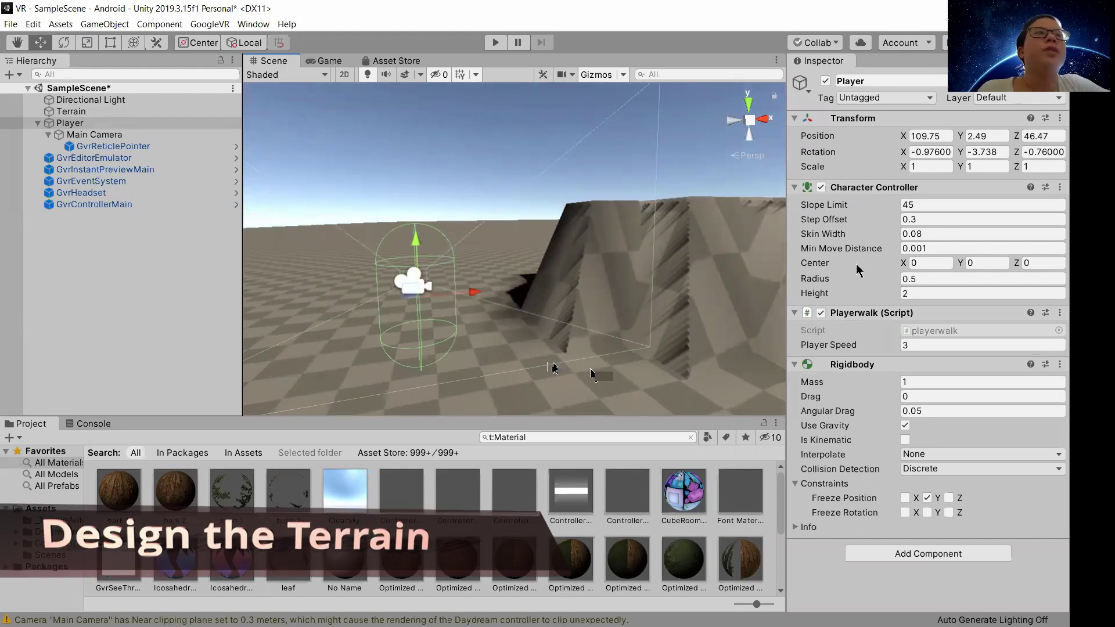
Step: Select the Terrain object and switch its Paint Terrain tool to Smooth Height
{"action": "left_click", "coordinate": [68, 113]}
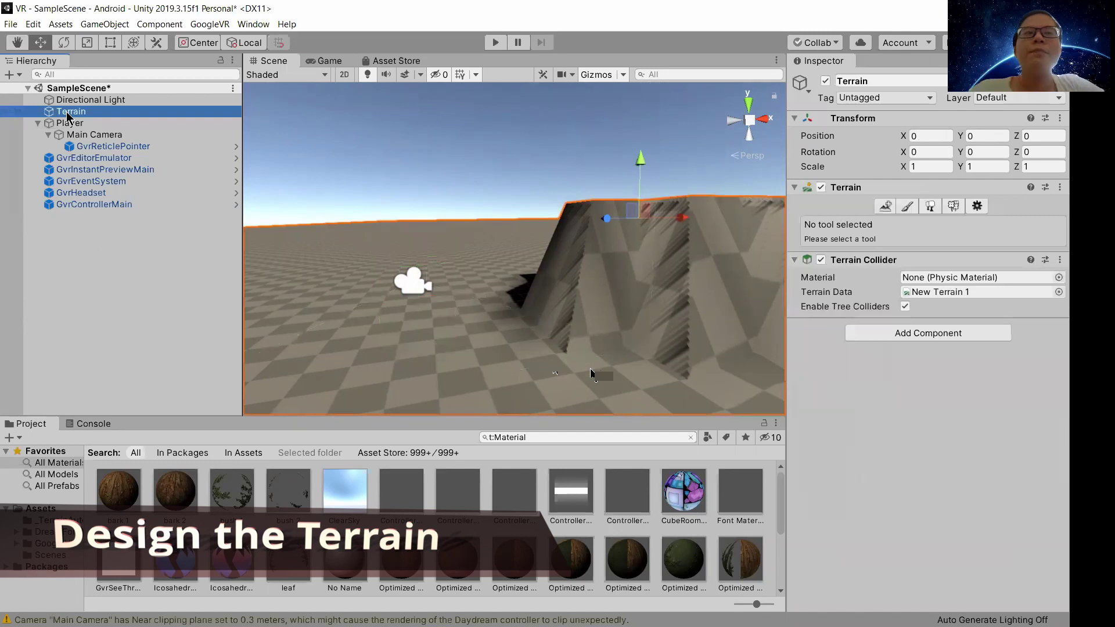
{"action": "right_click_drag", "start_coordinate": [458, 313], "coordinate": [543, 322]}
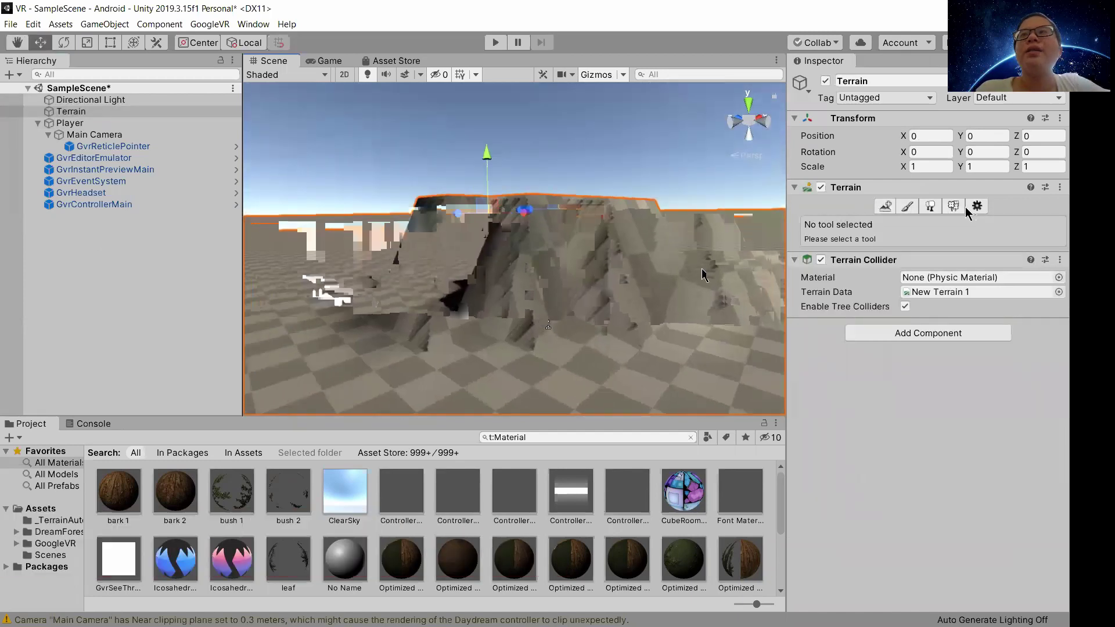
{"action": "left_click", "coordinate": [887, 210]}
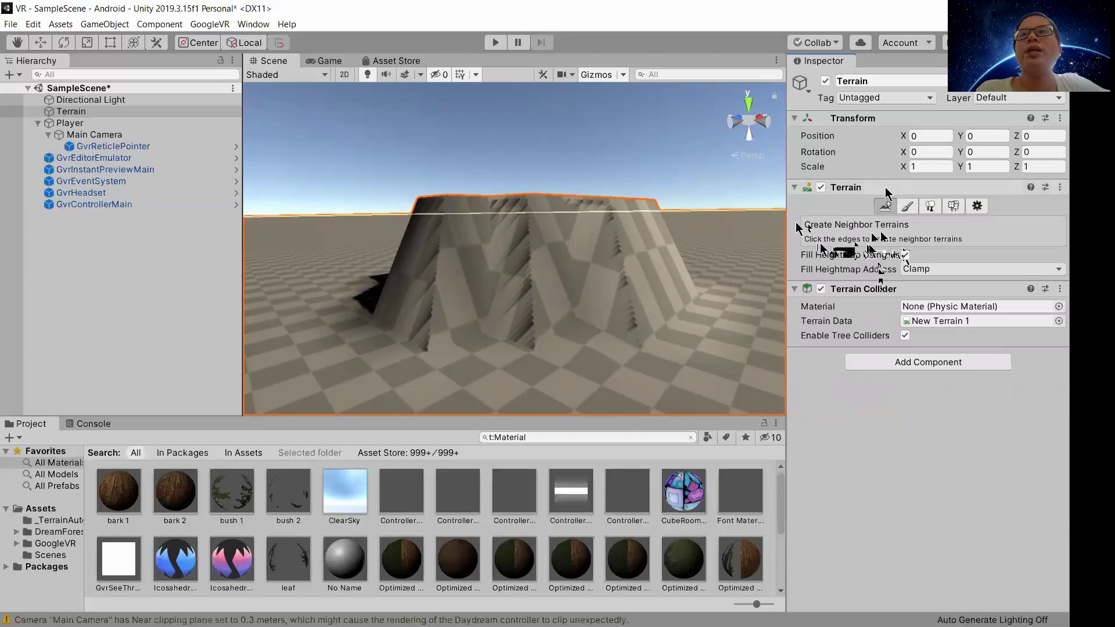
{"action": "left_click", "coordinate": [908, 208]}
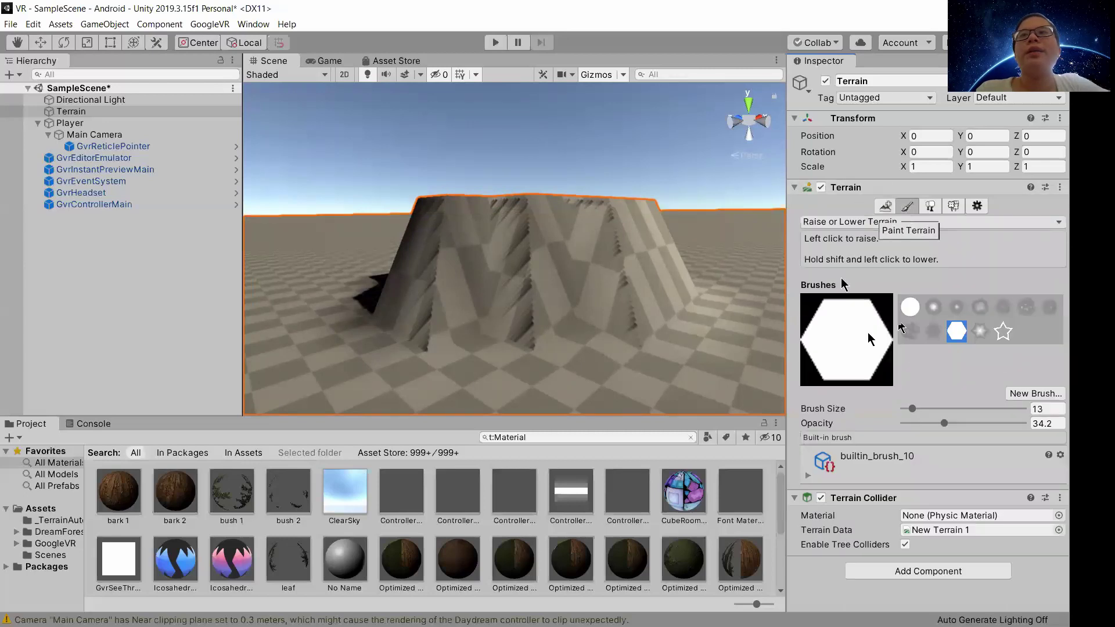
{"action": "left_click", "coordinate": [862, 224]}
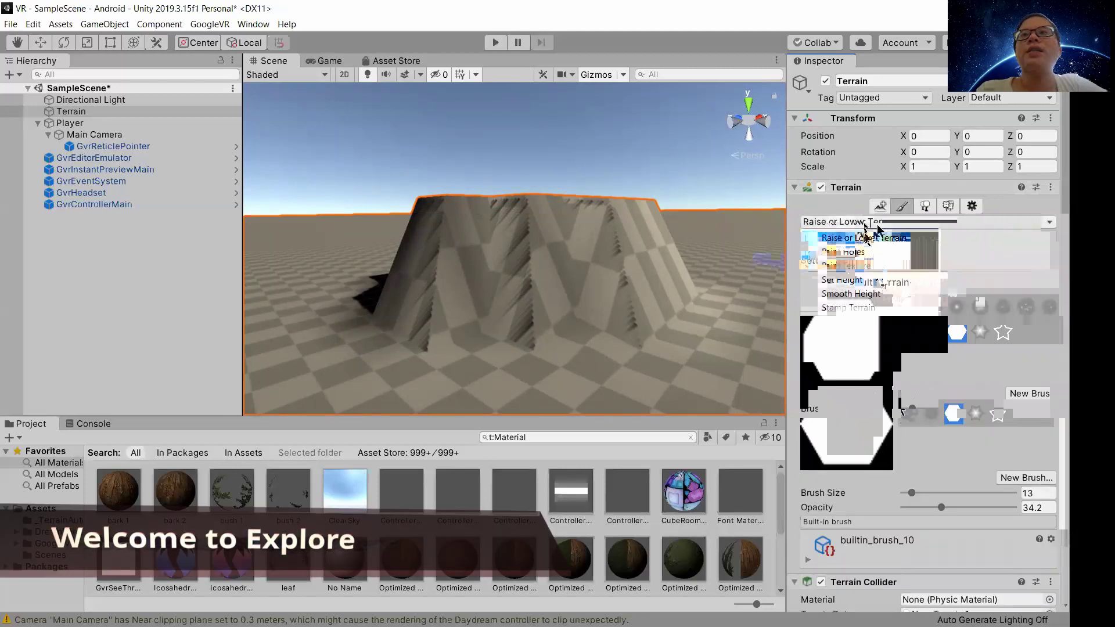
{"action": "left_click", "coordinate": [863, 239]}
{"action": "left_click", "coordinate": [887, 223]}
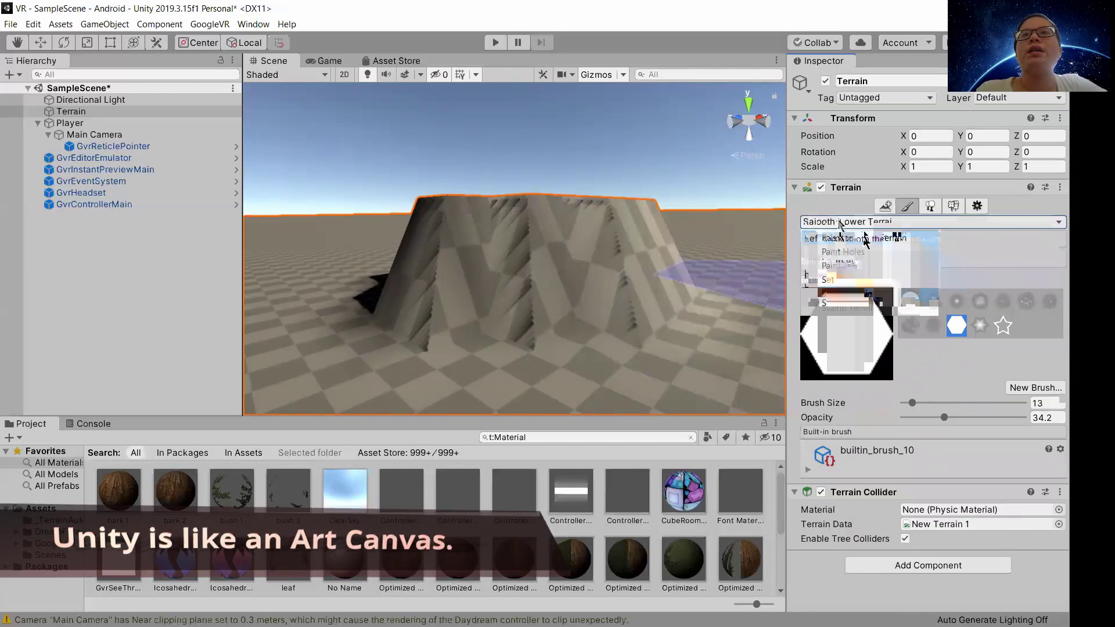
Step: Examine the terrain's Paint Trees and Paint Details tools and its Terrain Settings
{"action": "left_click", "coordinate": [933, 205]}
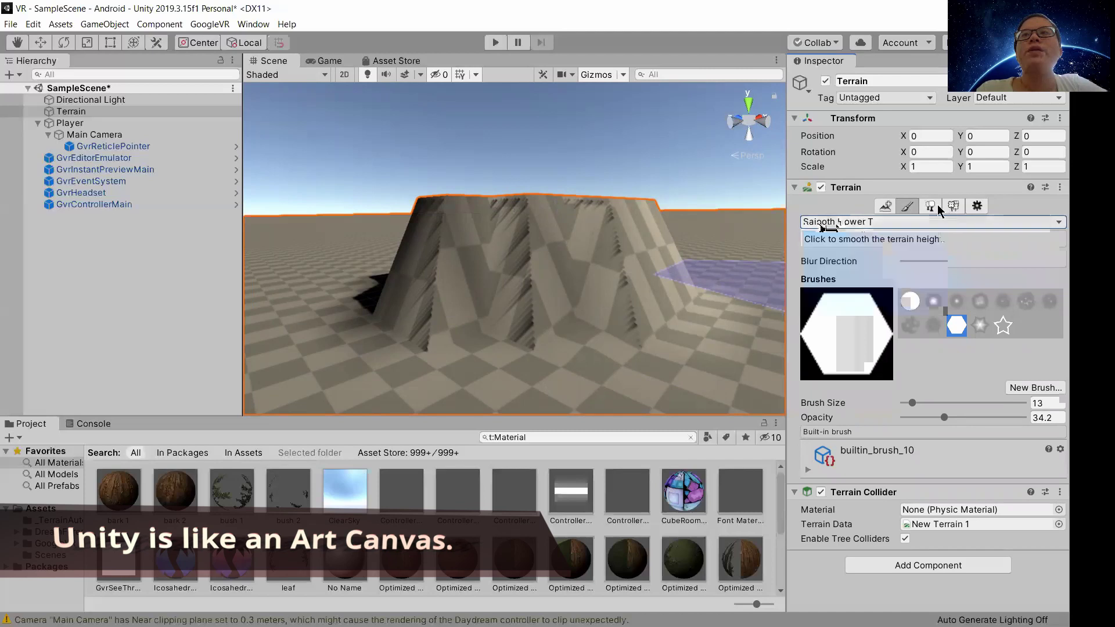
{"action": "left_click", "coordinate": [932, 205]}
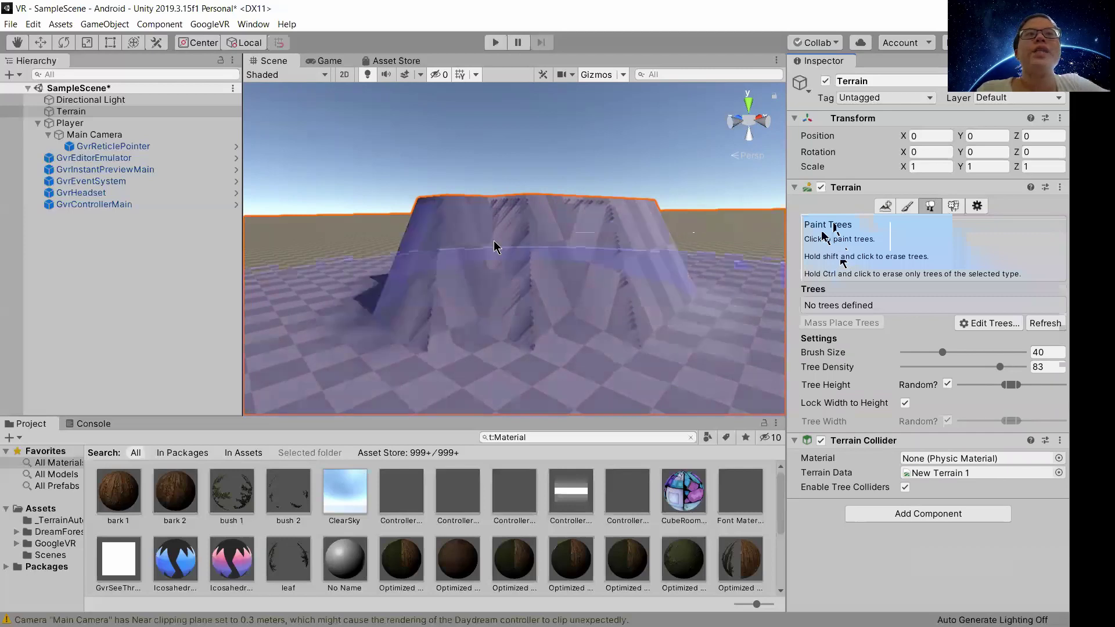
{"action": "left_click", "coordinate": [954, 207]}
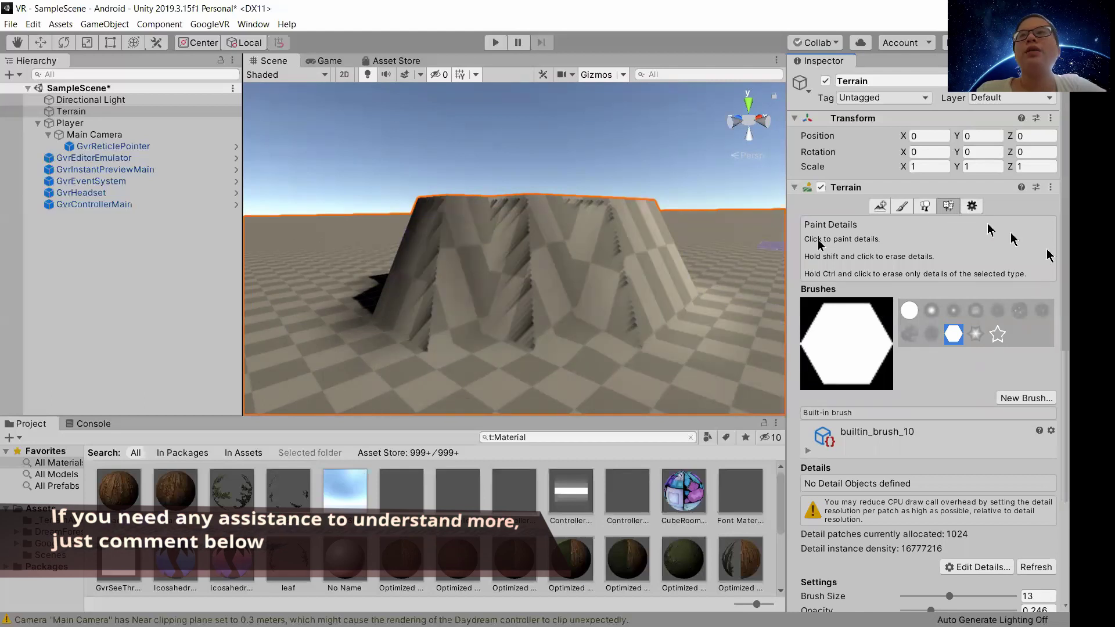
{"action": "left_click", "coordinate": [980, 209]}
{"action": "scroll", "coordinate": [986, 396], "scroll_direction": "down", "scroll_amount": 5}
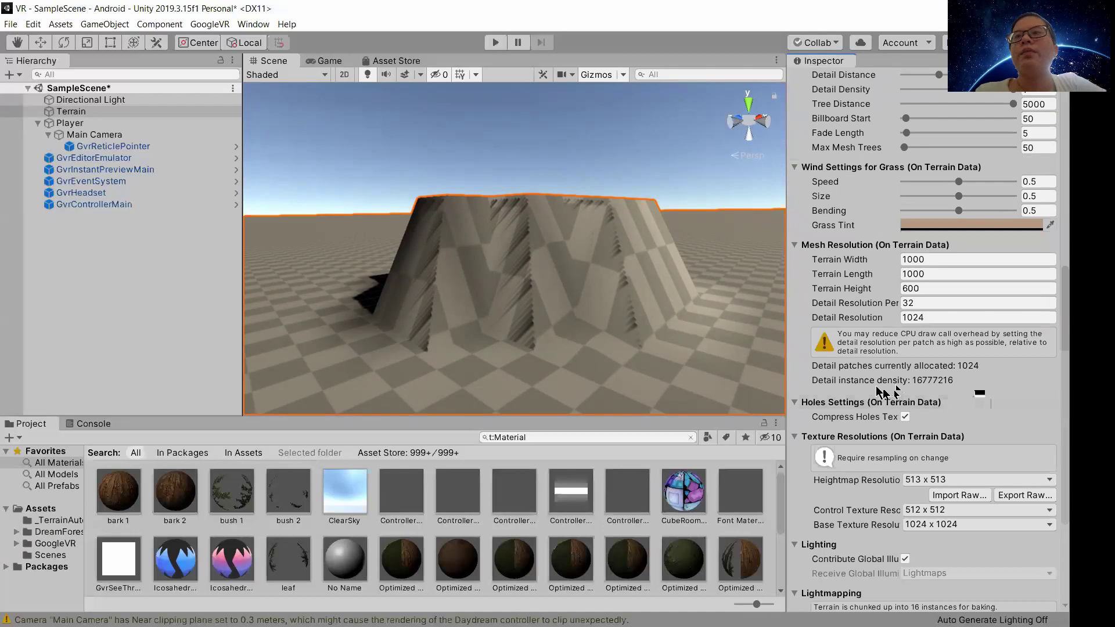
{"action": "scroll", "coordinate": [883, 393], "scroll_direction": "up", "scroll_amount": 10}
Step: Set up the Smooth Height tool with blur direction 0.07, brush size 48 and the round builtin_brush_1
{"action": "right_click_drag", "start_coordinate": [571, 272], "coordinate": [710, 297]}
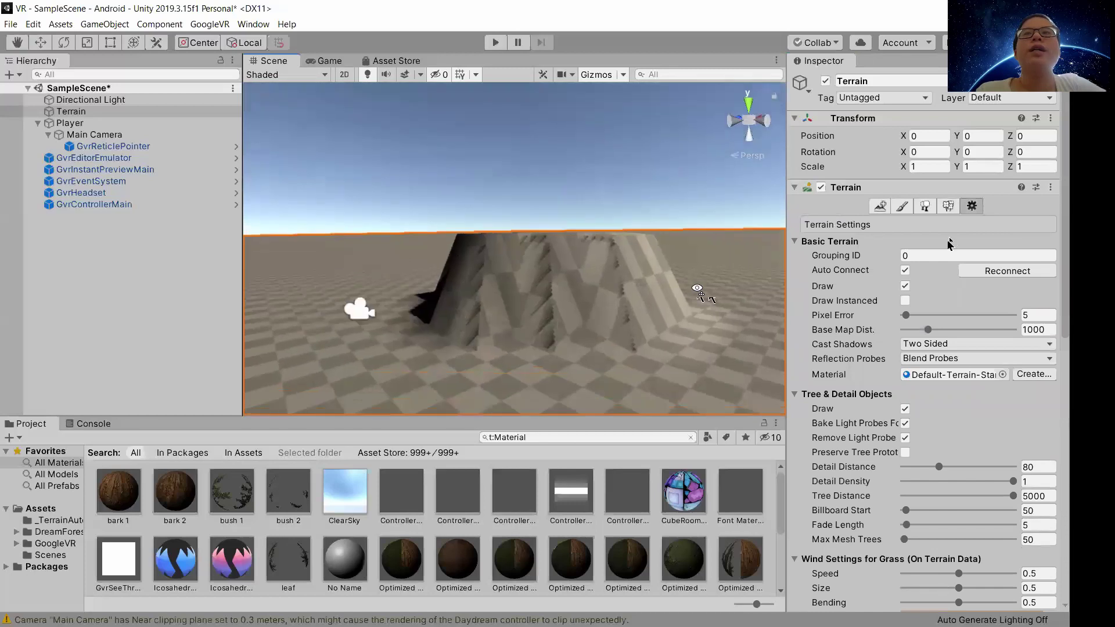
{"action": "left_click", "coordinate": [925, 208]}
{"action": "left_click", "coordinate": [893, 206]}
{"action": "left_click", "coordinate": [910, 206]}
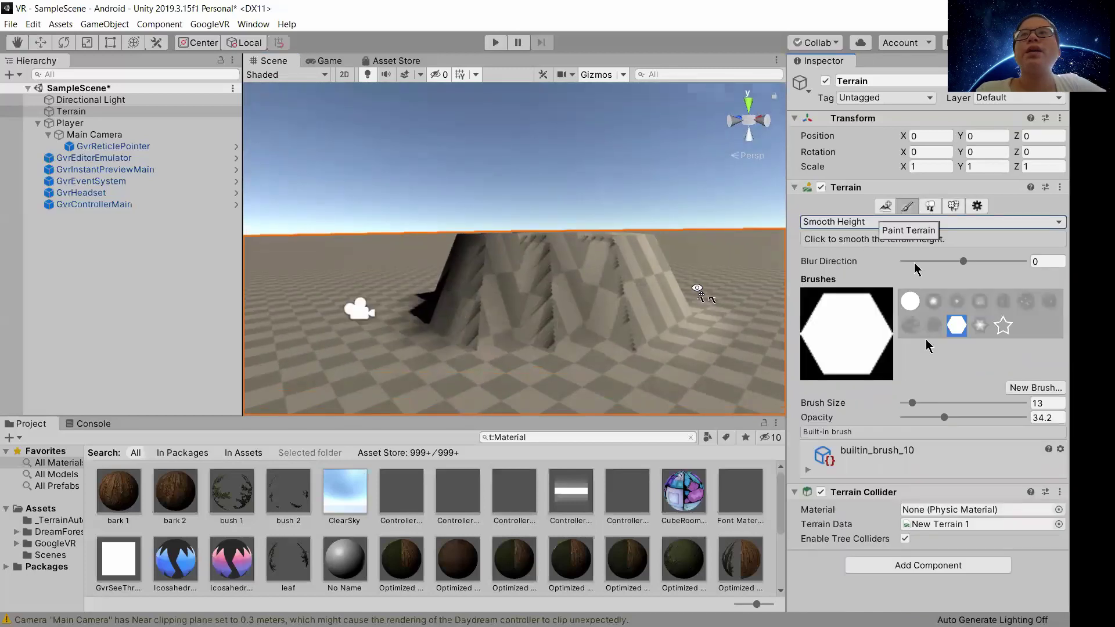
{"action": "mouse_move", "coordinate": [964, 261]}
{"action": "left_mouse_down"}
{"action": "mouse_move", "coordinate": [947, 262]}
{"action": "mouse_move", "coordinate": [969, 262]}
{"action": "left_mouse_up"}
{"action": "left_click_drag", "start_coordinate": [910, 402], "coordinate": [922, 404]}
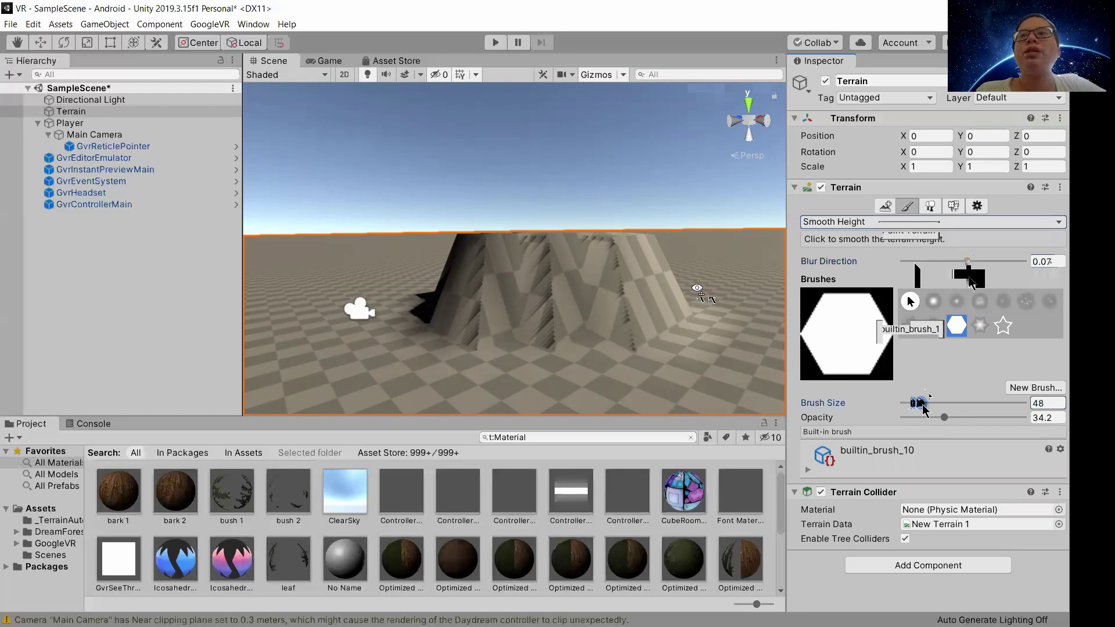
{"action": "left_click", "coordinate": [910, 300]}
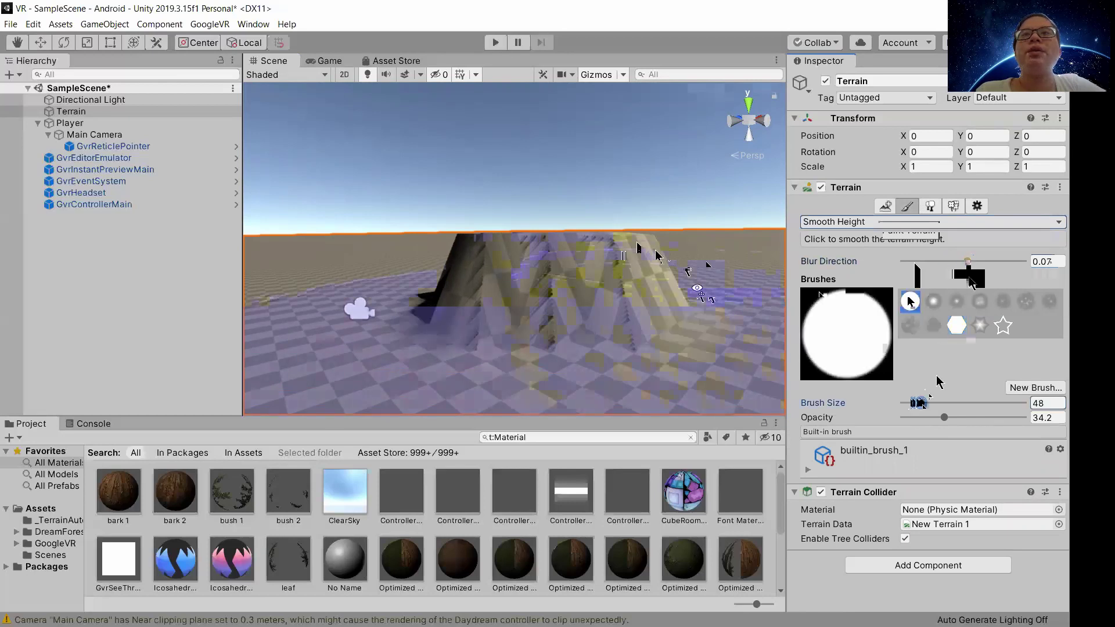
Step: Set blur direction to -0.56, opacity to 22 and brush size to 9, and smooth the hill's slopes and top
{"action": "left_click_drag", "start_coordinate": [967, 261], "coordinate": [965, 260]}
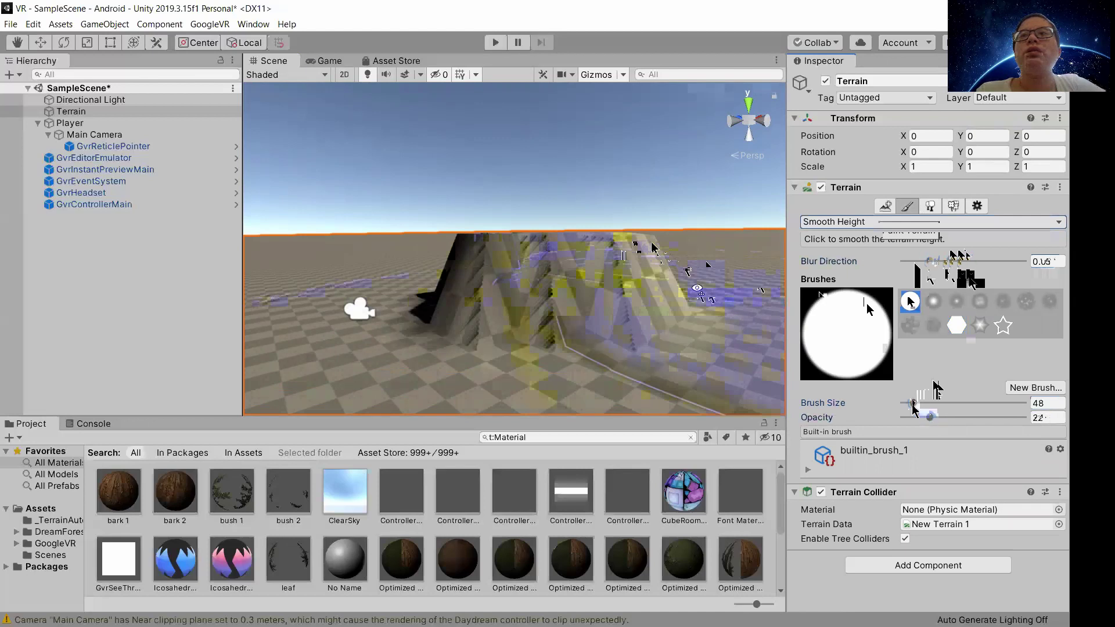
{"action": "left_click_drag", "start_coordinate": [914, 405], "coordinate": [909, 403]}
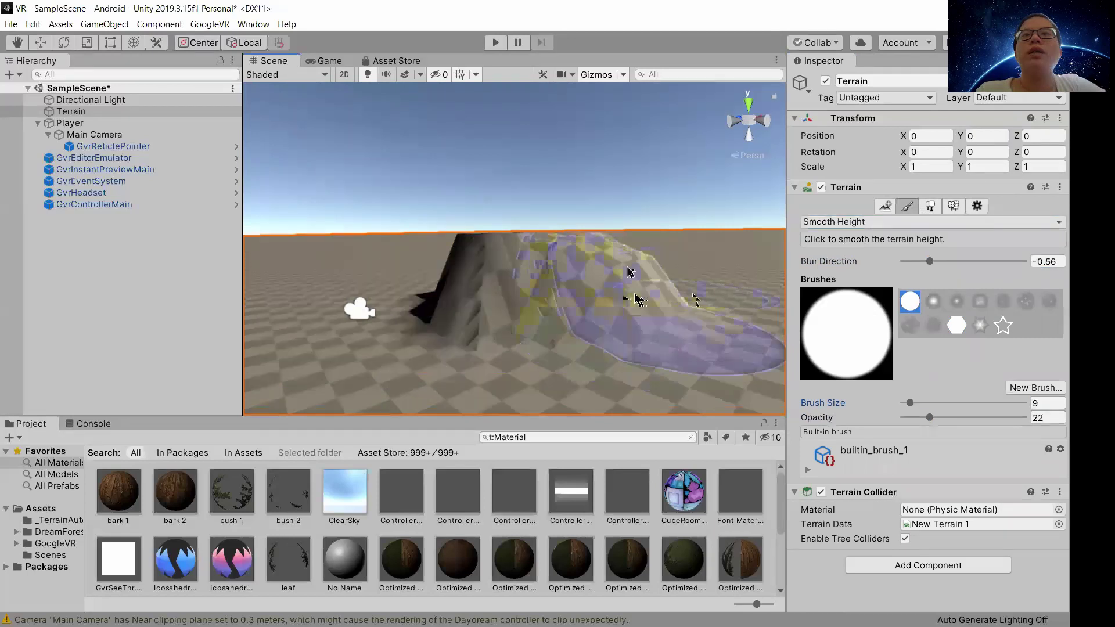
{"action": "mouse_move", "coordinate": [630, 272]}
{"action": "left_mouse_down"}
{"action": "mouse_move", "coordinate": [568, 279]}
{"action": "mouse_move", "coordinate": [678, 286]}
{"action": "mouse_move", "coordinate": [652, 309]}
{"action": "mouse_move", "coordinate": [776, 299]}
{"action": "left_mouse_up"}
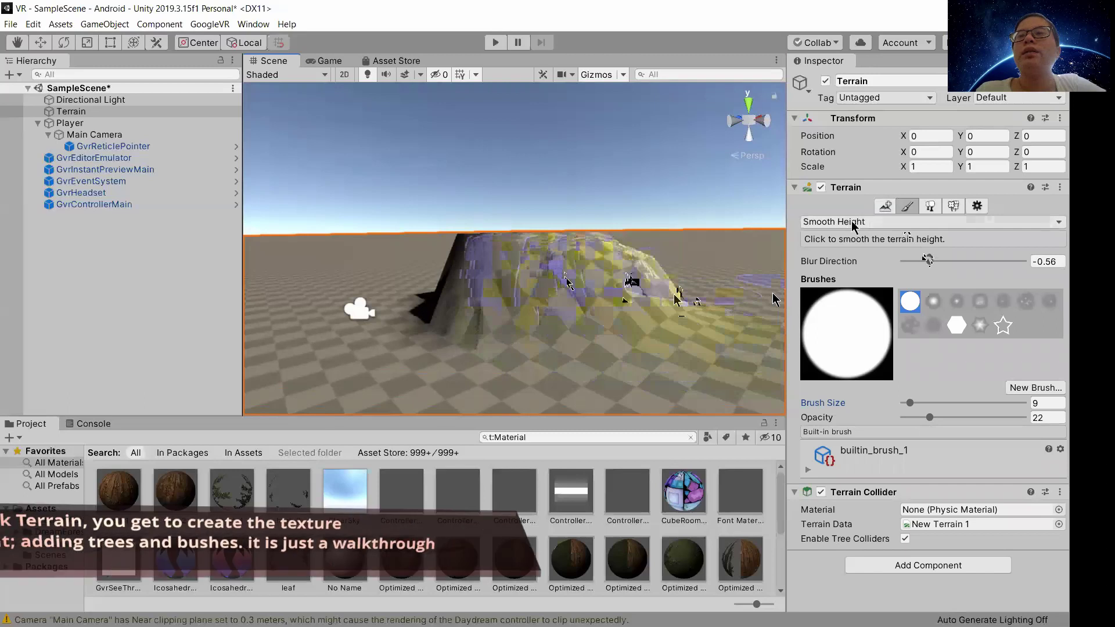
{"action": "mouse_move", "coordinate": [668, 291]}
{"action": "left_mouse_down"}
{"action": "mouse_move", "coordinate": [584, 266]}
{"action": "mouse_move", "coordinate": [529, 275]}
{"action": "mouse_move", "coordinate": [520, 259]}
{"action": "mouse_move", "coordinate": [487, 256]}
{"action": "left_mouse_up"}
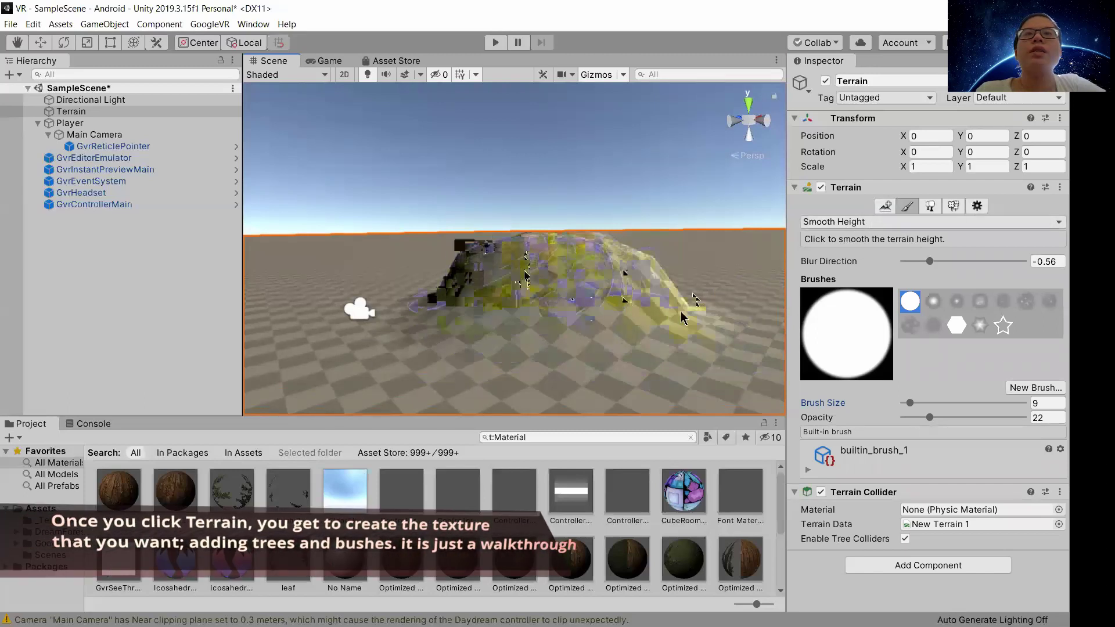
Step: Switch to Raise or Lower Terrain and raise uneven peaks on the smoothed hill
{"action": "left_click", "coordinate": [855, 225]}
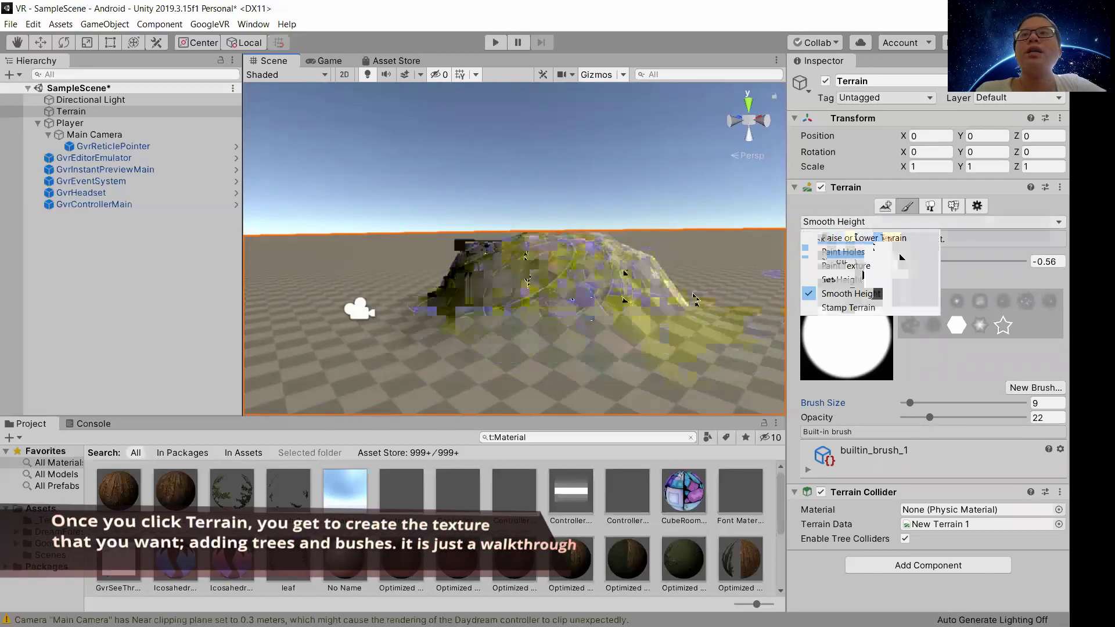
{"action": "left_click", "coordinate": [859, 238]}
{"action": "mouse_move", "coordinate": [645, 290]}
{"action": "left_mouse_down"}
{"action": "mouse_move", "coordinate": [646, 255]}
{"action": "mouse_move", "coordinate": [729, 289]}
{"action": "mouse_move", "coordinate": [708, 294]}
{"action": "mouse_move", "coordinate": [600, 254]}
{"action": "mouse_move", "coordinate": [573, 206]}
{"action": "mouse_move", "coordinate": [574, 223]}
{"action": "mouse_move", "coordinate": [616, 251]}
{"action": "mouse_move", "coordinate": [736, 262]}
{"action": "mouse_move", "coordinate": [679, 266]}
{"action": "mouse_move", "coordinate": [683, 290]}
{"action": "mouse_move", "coordinate": [648, 238]}
{"action": "mouse_move", "coordinate": [598, 229]}
{"action": "mouse_move", "coordinate": [638, 239]}
{"action": "mouse_move", "coordinate": [715, 338]}
{"action": "mouse_move", "coordinate": [709, 321]}
{"action": "mouse_move", "coordinate": [645, 291]}
{"action": "mouse_move", "coordinate": [672, 337]}
{"action": "mouse_move", "coordinate": [739, 341]}
{"action": "mouse_move", "coordinate": [602, 318]}
{"action": "mouse_move", "coordinate": [661, 317]}
{"action": "mouse_move", "coordinate": [657, 337]}
{"action": "mouse_move", "coordinate": [578, 347]}
{"action": "mouse_move", "coordinate": [521, 331]}
{"action": "mouse_move", "coordinate": [498, 303]}
{"action": "mouse_move", "coordinate": [674, 313]}
{"action": "mouse_move", "coordinate": [514, 301]}
{"action": "mouse_move", "coordinate": [635, 311]}
{"action": "mouse_move", "coordinate": [593, 338]}
{"action": "mouse_move", "coordinate": [544, 295]}
{"action": "mouse_move", "coordinate": [637, 281]}
{"action": "mouse_move", "coordinate": [403, 306]}
{"action": "mouse_move", "coordinate": [409, 315]}
{"action": "mouse_move", "coordinate": [396, 322]}
{"action": "mouse_move", "coordinate": [580, 330]}
{"action": "mouse_move", "coordinate": [460, 355]}
{"action": "mouse_move", "coordinate": [428, 336]}
{"action": "left_mouse_up"}
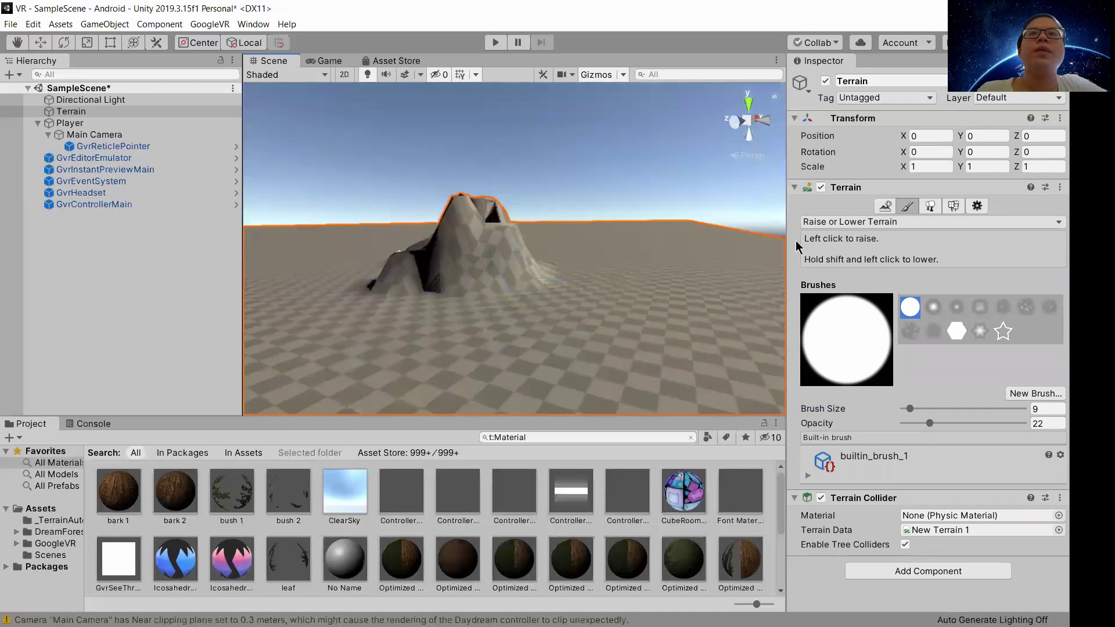
Step: Raise another rounded mound in front of the peaked hill with the Paint Terrain brush
{"action": "key", "text": "q"}
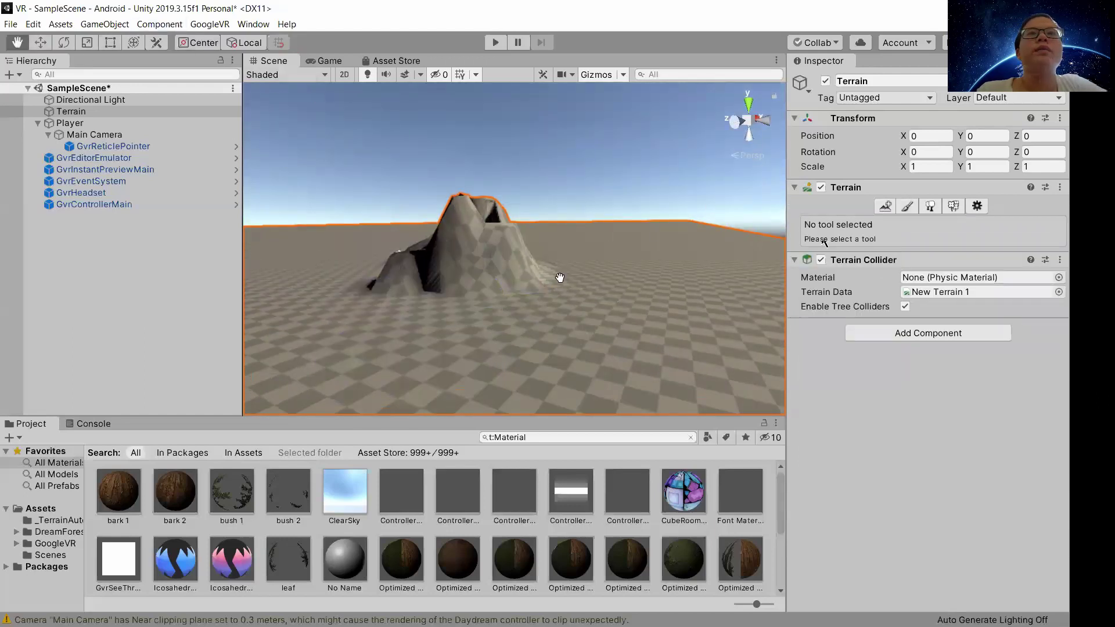
{"action": "left_click_drag", "start_coordinate": [559, 278], "coordinate": [417, 278], "text": "alt"}
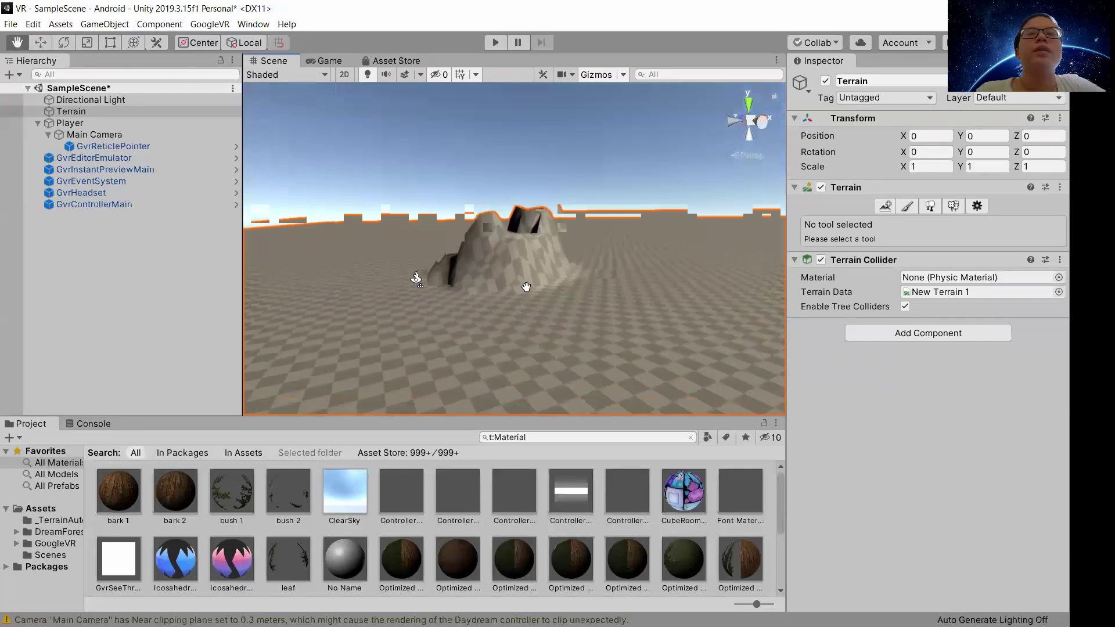
{"action": "scroll", "coordinate": [579, 314], "scroll_direction": "up", "scroll_amount": 5}
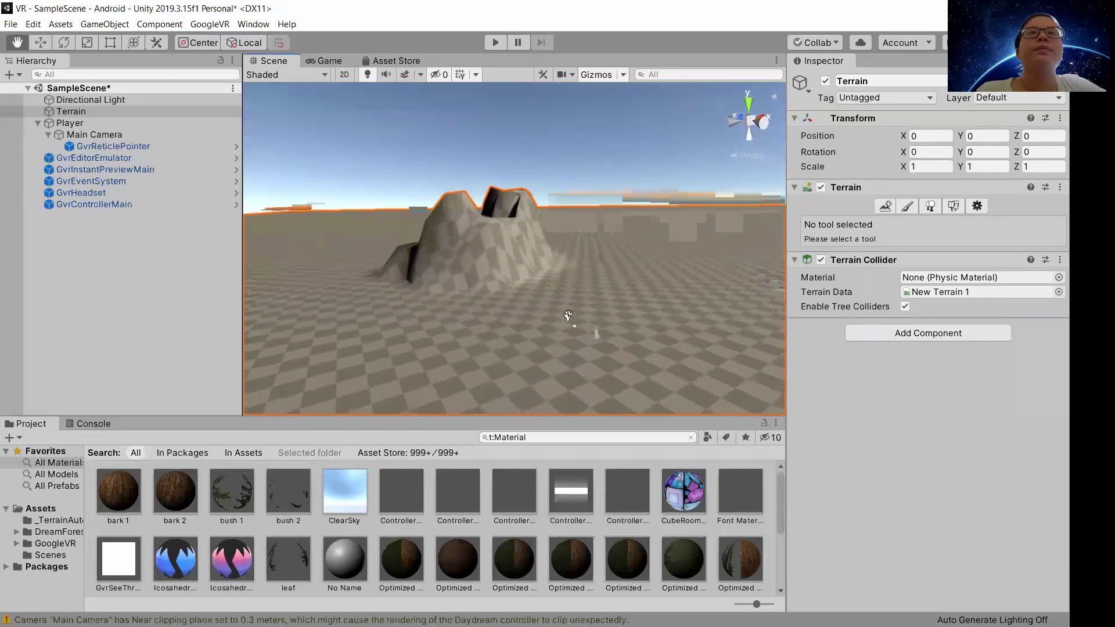
{"action": "left_click_drag", "start_coordinate": [567, 302], "coordinate": [552, 301], "text": "alt"}
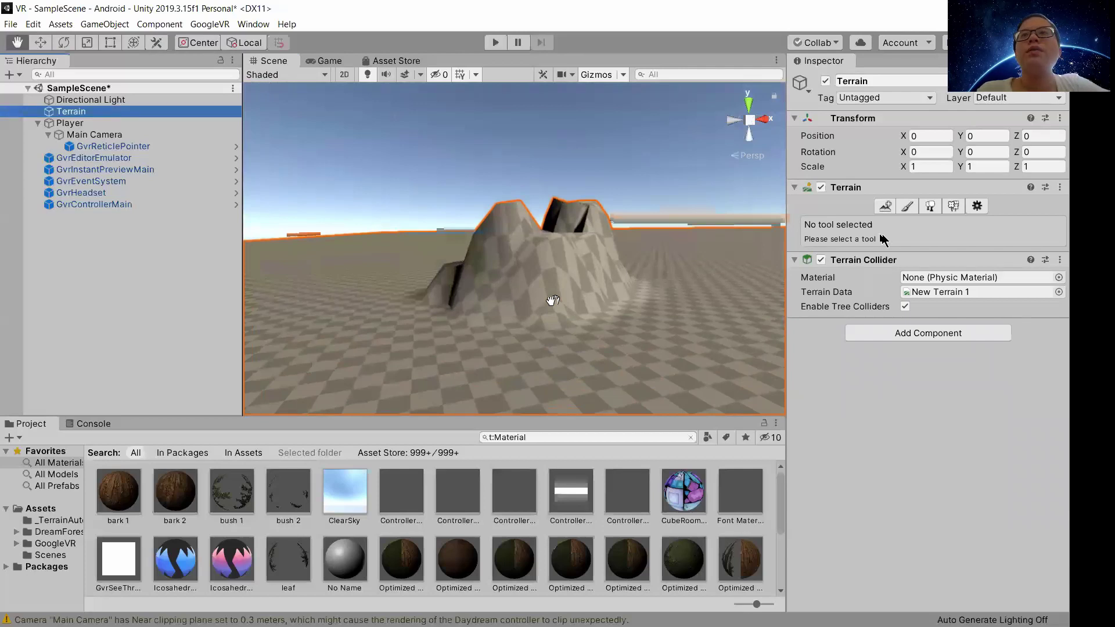
{"action": "left_click", "coordinate": [886, 206]}
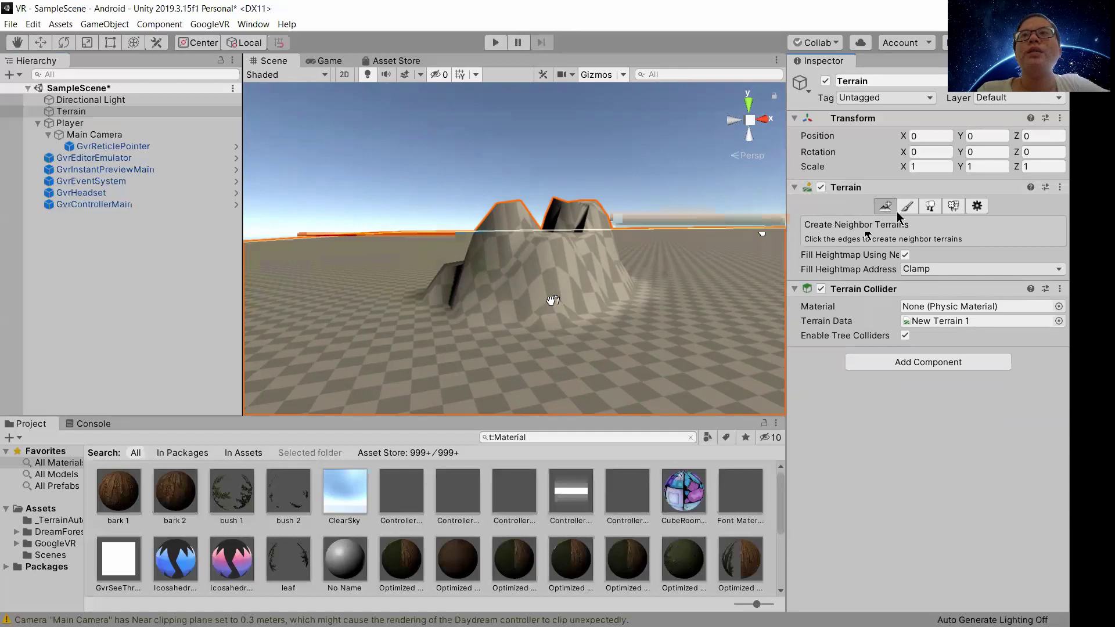
{"action": "left_click", "coordinate": [901, 209]}
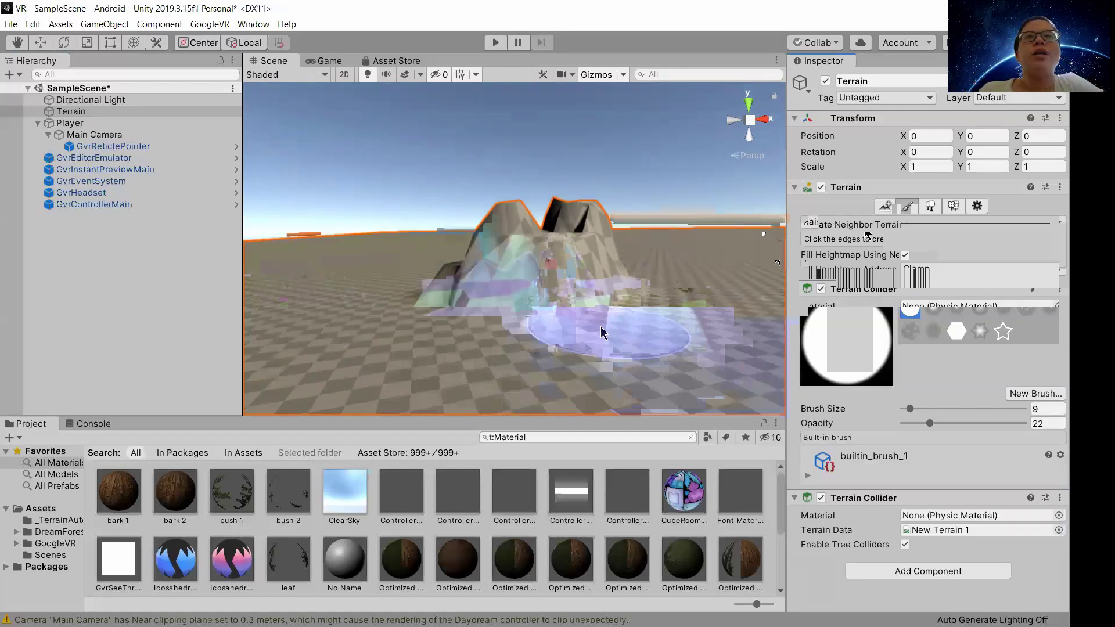
{"action": "mouse_move", "coordinate": [601, 333]}
{"action": "left_mouse_down"}
{"action": "mouse_move", "coordinate": [747, 349]}
{"action": "mouse_move", "coordinate": [723, 376]}
{"action": "mouse_move", "coordinate": [325, 403]}
{"action": "left_mouse_up"}
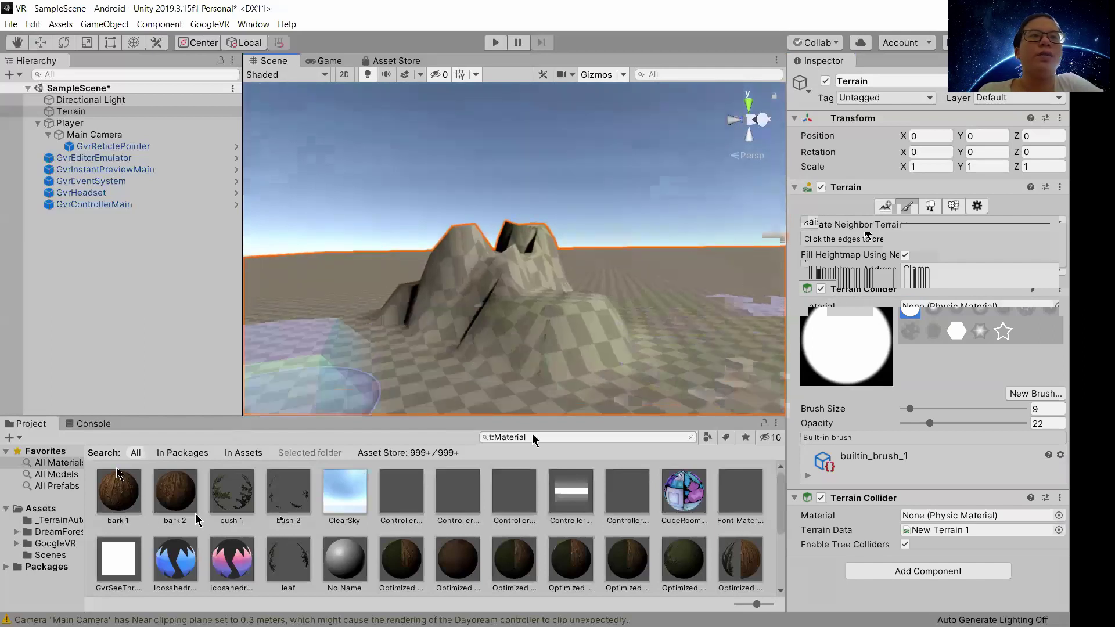
Step: Switch the terrain tool to Paint Texture and add the layer_Grass 3Grass 3 terrain layer as the base ground texture
{"action": "left_click", "coordinate": [902, 230]}
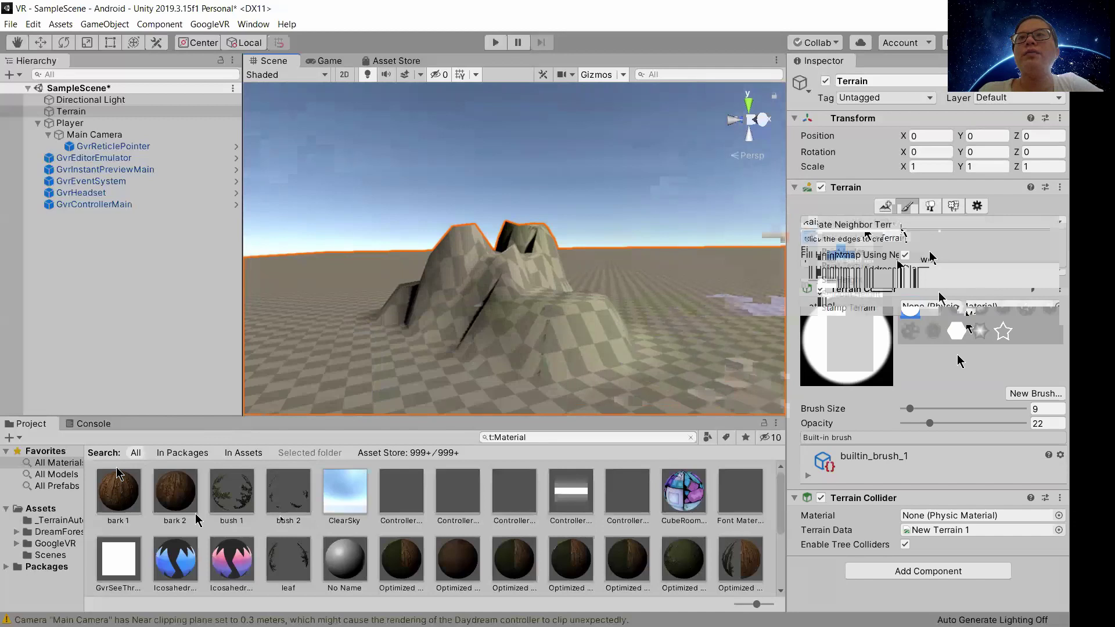
{"action": "left_click", "coordinate": [874, 270]}
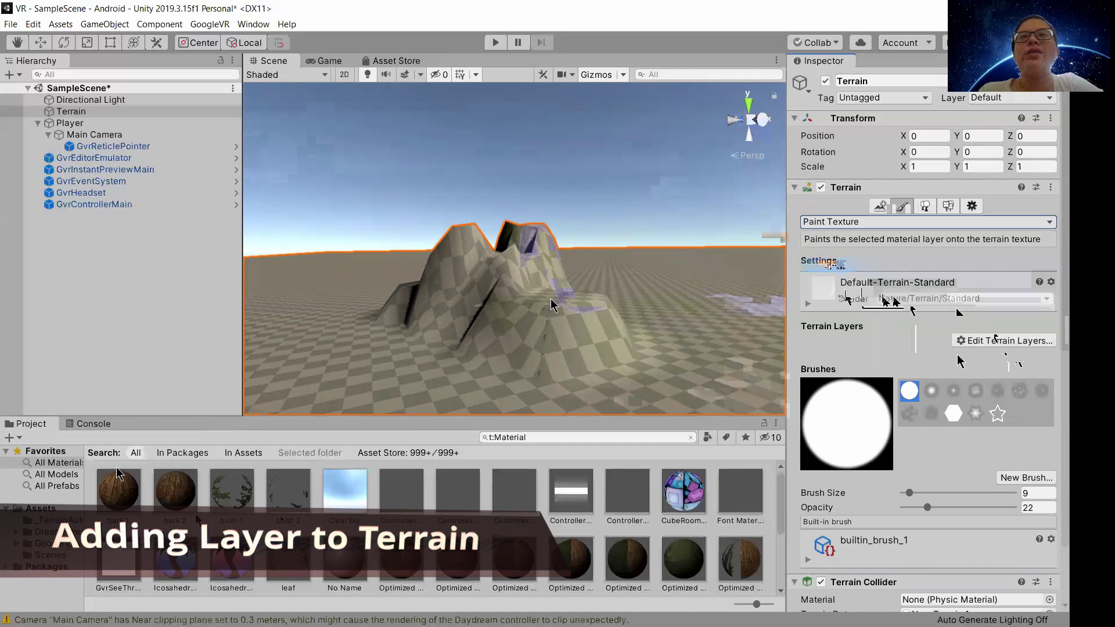
{"action": "left_click", "coordinate": [995, 341]}
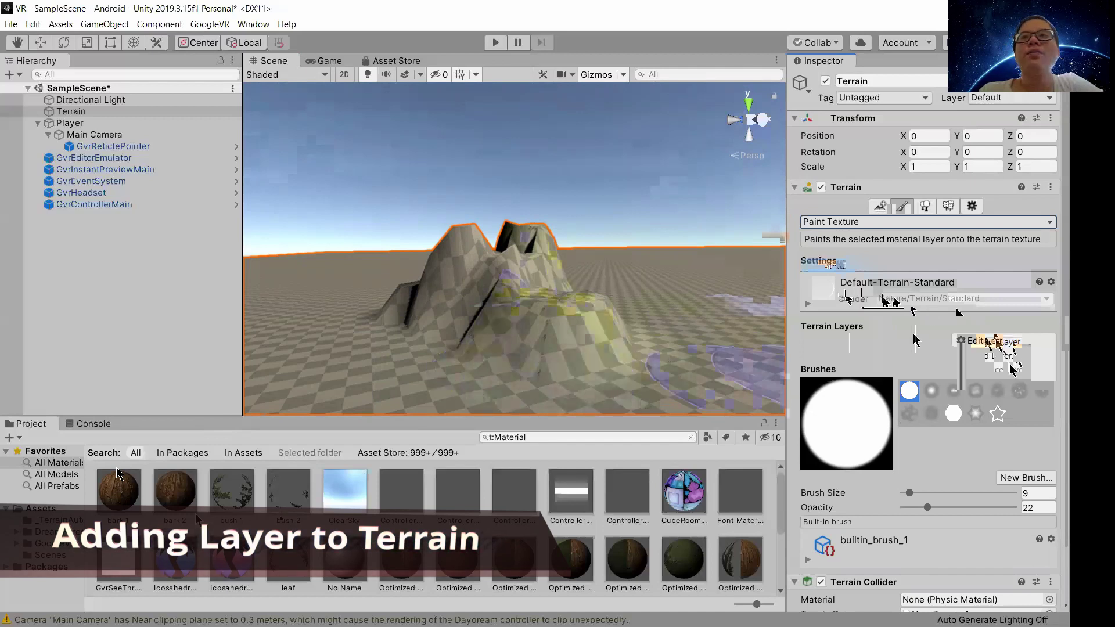
{"action": "left_click", "coordinate": [999, 365]}
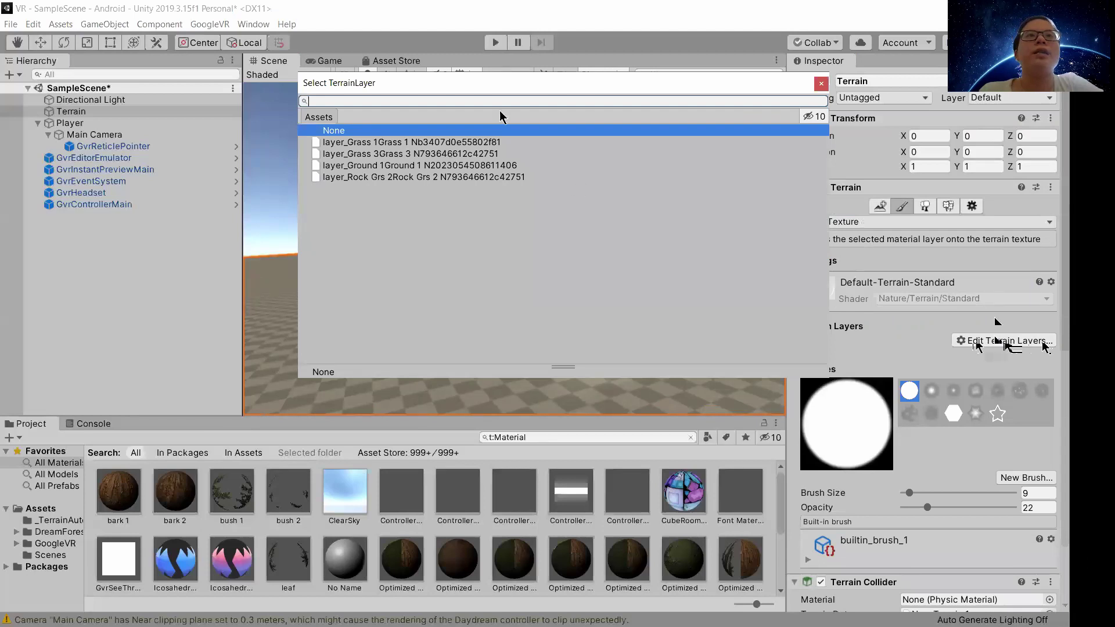
{"action": "left_click", "coordinate": [367, 167]}
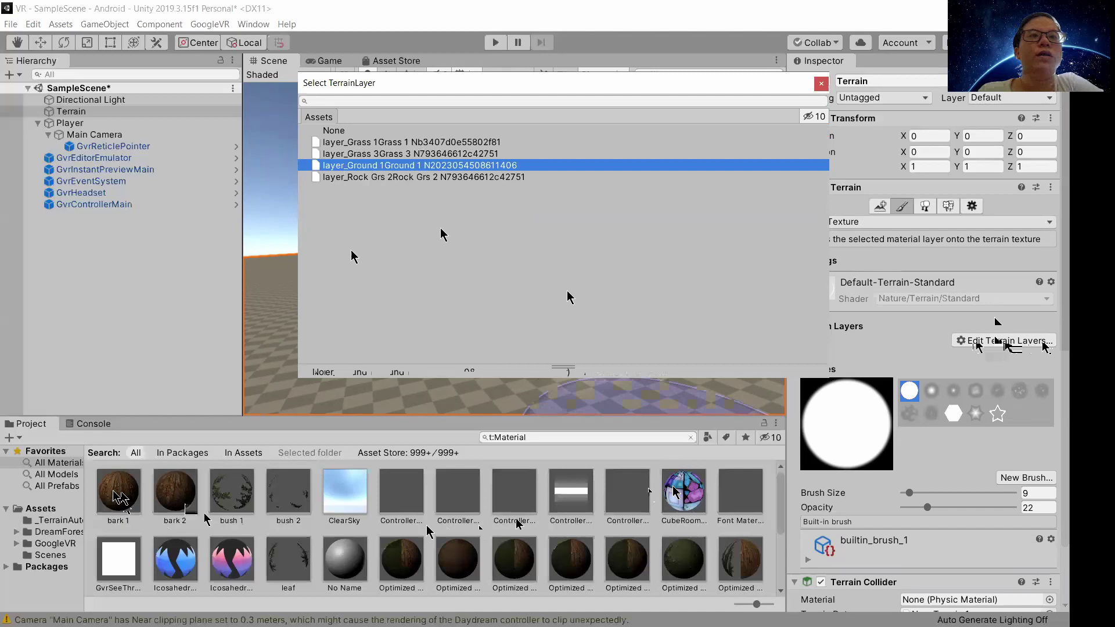
{"action": "left_click", "coordinate": [393, 155]}
{"action": "double_click", "coordinate": [393, 155]}
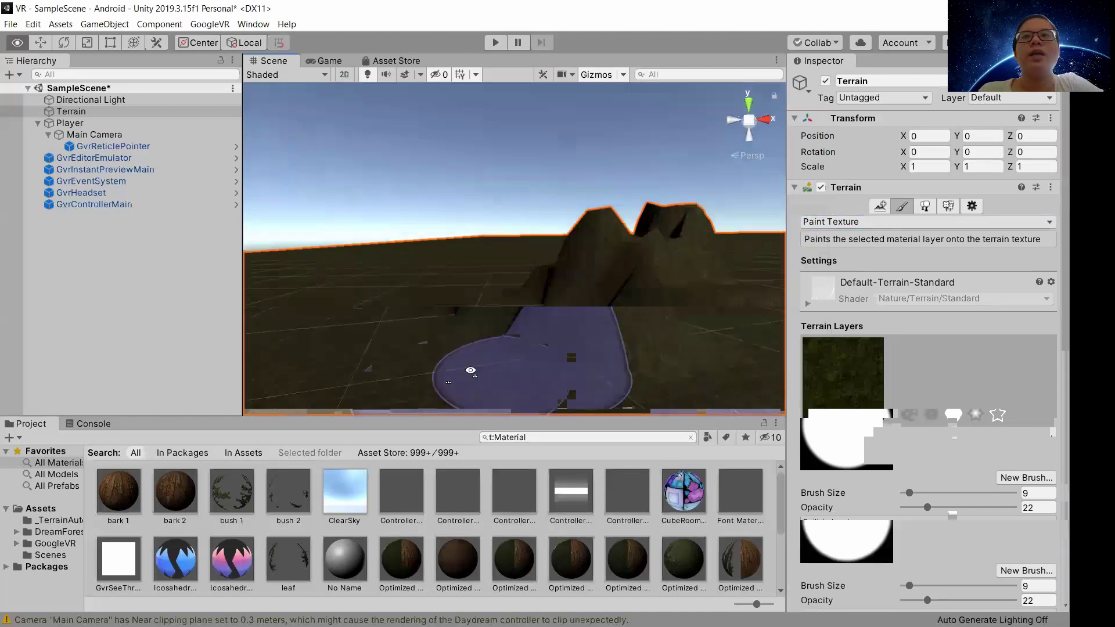
Step: Add layer_Rock Grs 2Rock Grs 2 as a second terrain layer
{"action": "right_click_drag", "start_coordinate": [533, 445], "coordinate": [668, 397]}
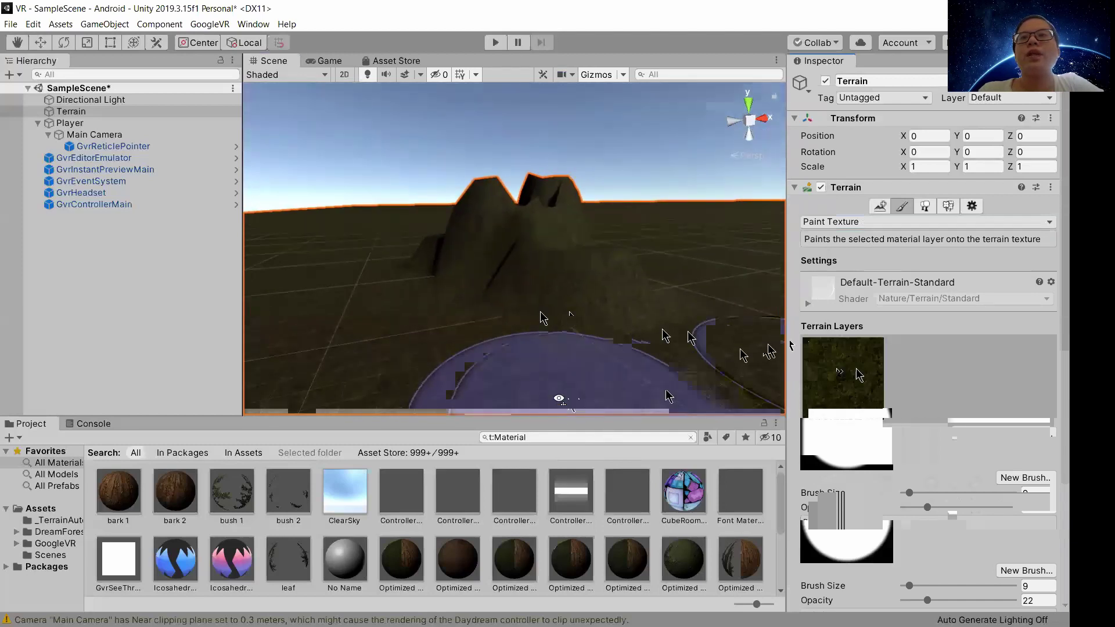
{"action": "right_click_drag", "start_coordinate": [551, 331], "coordinate": [580, 346]}
{"action": "left_click", "coordinate": [1003, 435]}
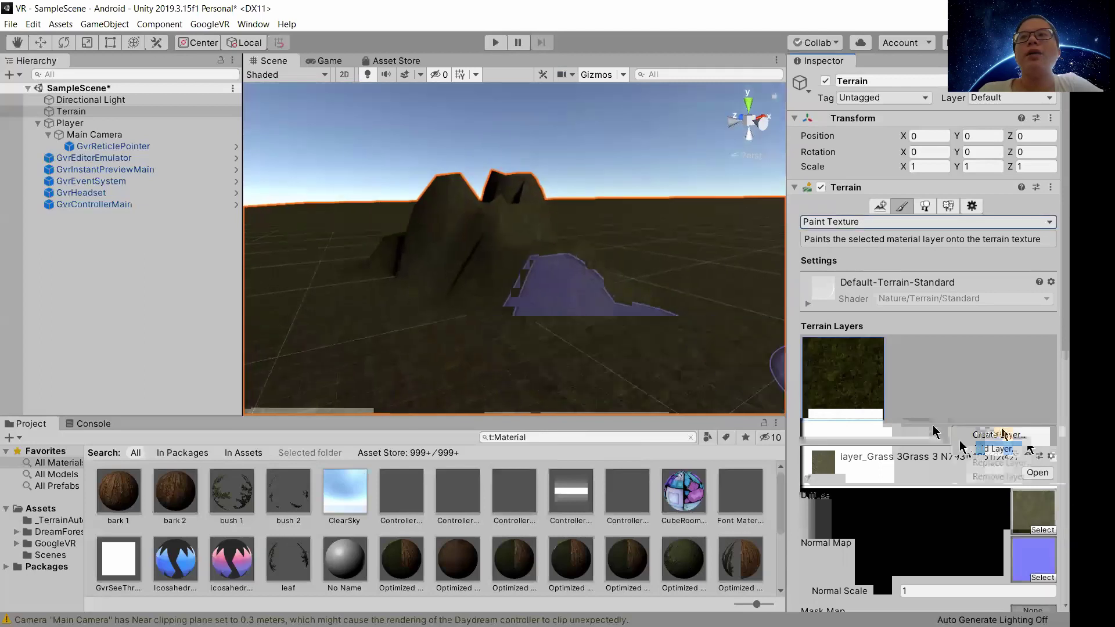
{"action": "left_click", "coordinate": [988, 449]}
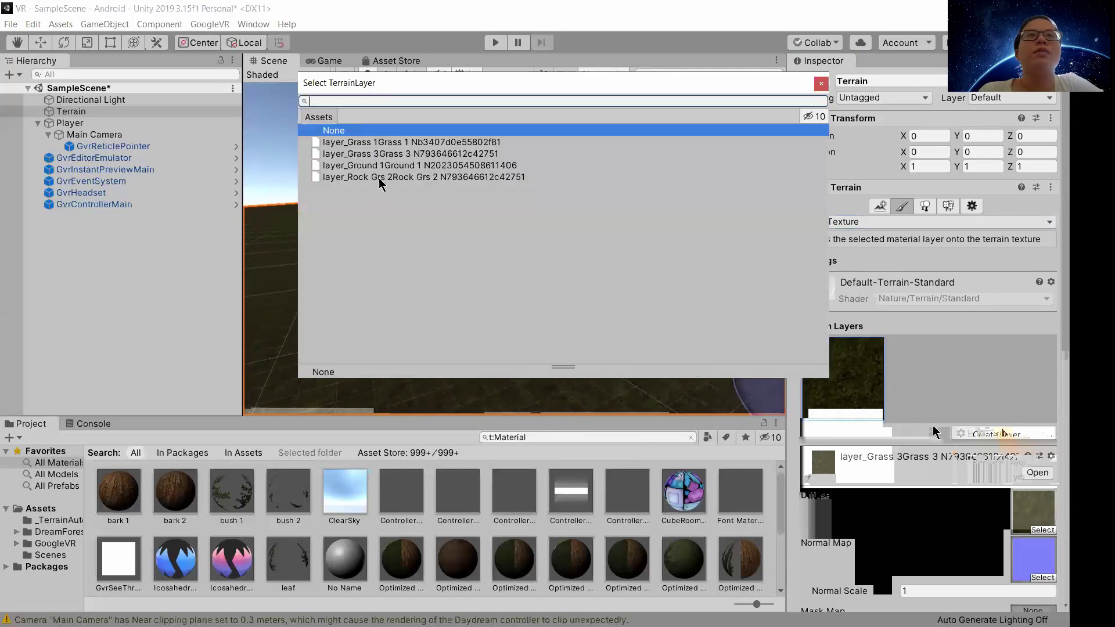
{"action": "double_click", "coordinate": [628, 177]}
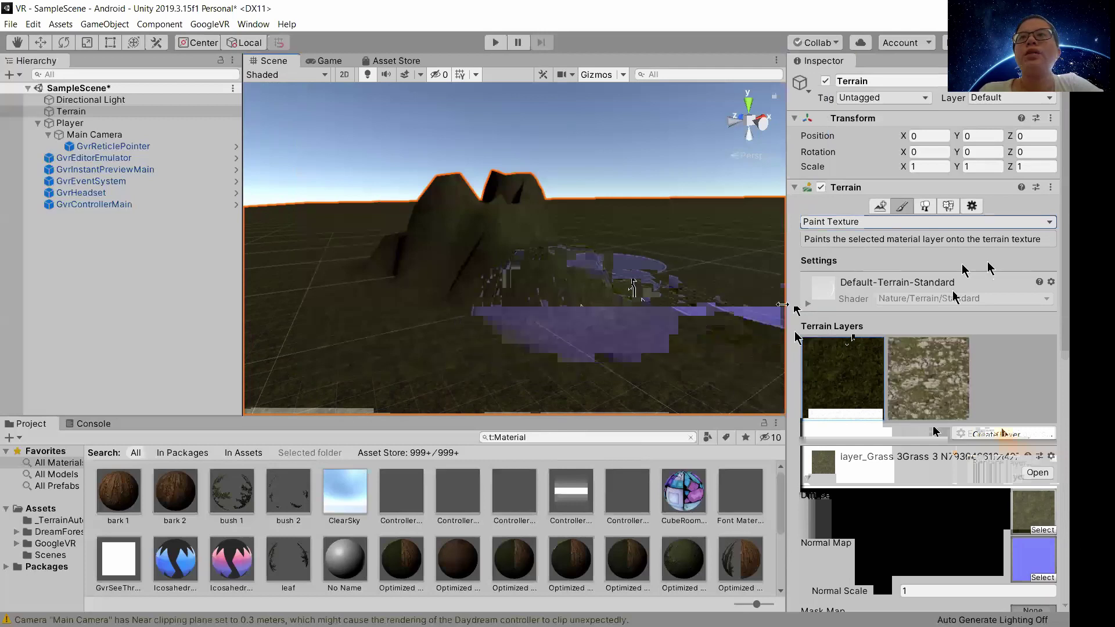
Step: Paint the rocky grass layer over the ground around the hill and up its slopes
{"action": "left_click", "coordinate": [929, 377]}
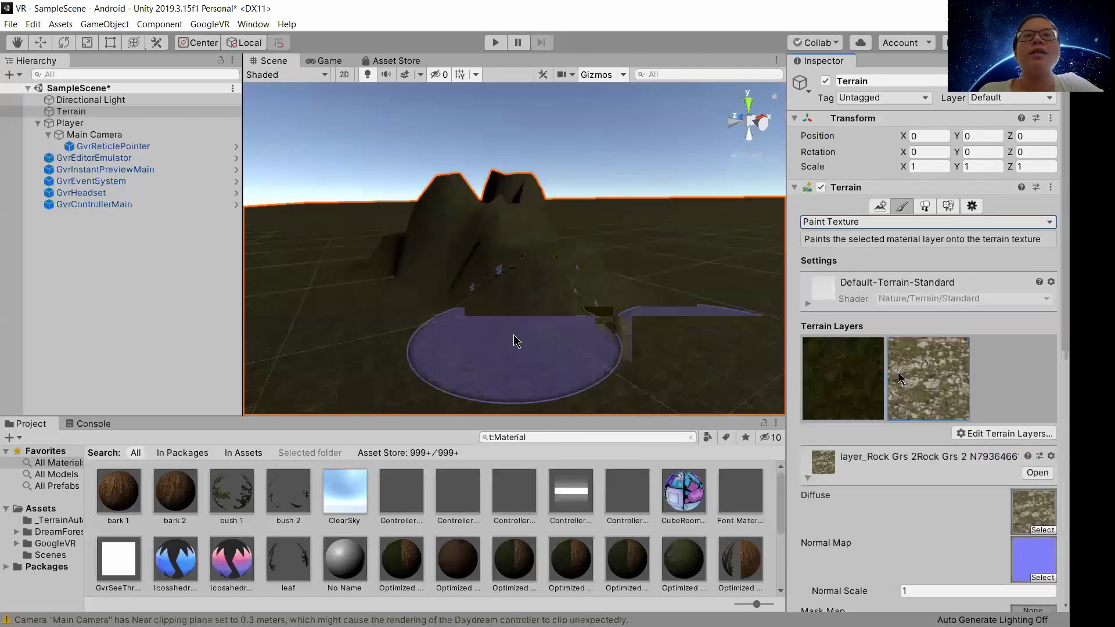
{"action": "mouse_move", "coordinate": [537, 355]}
{"action": "left_mouse_down"}
{"action": "mouse_move", "coordinate": [553, 330]}
{"action": "mouse_move", "coordinate": [355, 315]}
{"action": "mouse_move", "coordinate": [643, 343]}
{"action": "mouse_move", "coordinate": [446, 342]}
{"action": "mouse_move", "coordinate": [479, 335]}
{"action": "mouse_move", "coordinate": [546, 280]}
{"action": "mouse_move", "coordinate": [448, 330]}
{"action": "mouse_move", "coordinate": [500, 319]}
{"action": "mouse_move", "coordinate": [632, 323]}
{"action": "mouse_move", "coordinate": [759, 340]}
{"action": "mouse_move", "coordinate": [603, 343]}
{"action": "mouse_move", "coordinate": [709, 335]}
{"action": "left_mouse_up"}
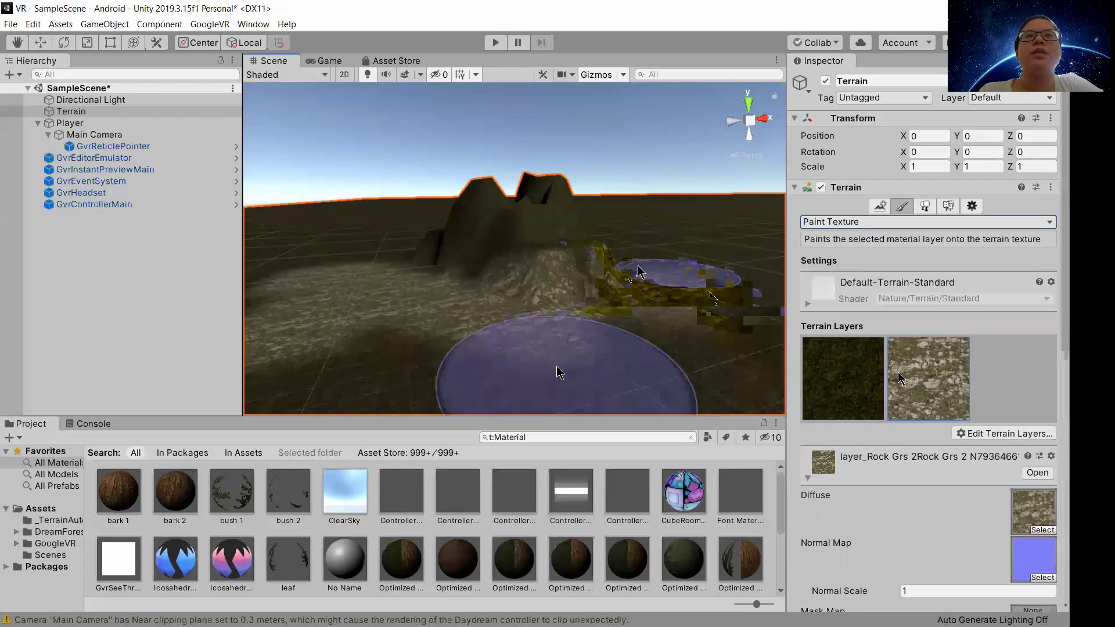
{"action": "mouse_move", "coordinate": [557, 373]}
{"action": "left_mouse_down", "text": "alt"}
{"action": "mouse_move", "coordinate": [498, 391]}
{"action": "mouse_move", "coordinate": [538, 356]}
{"action": "mouse_move", "coordinate": [545, 299]}
{"action": "left_mouse_up", "text": "alt"}
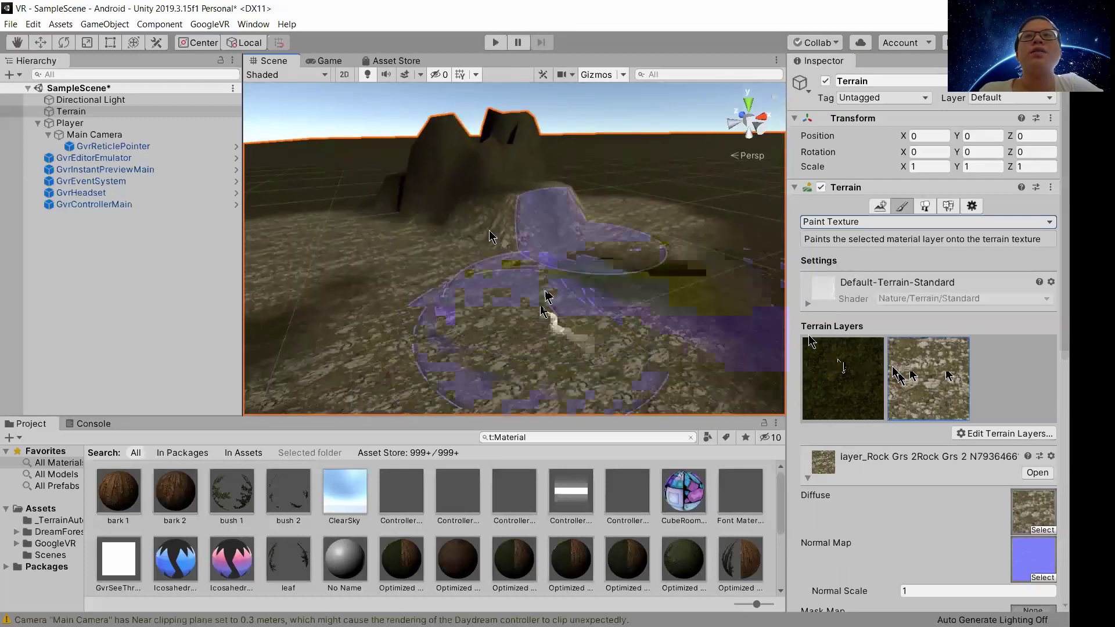
{"action": "mouse_move", "coordinate": [559, 257]}
{"action": "left_mouse_down", "text": "alt"}
{"action": "mouse_move", "coordinate": [465, 269]}
{"action": "mouse_move", "coordinate": [530, 289]}
{"action": "mouse_move", "coordinate": [514, 202]}
{"action": "left_mouse_up", "text": "alt"}
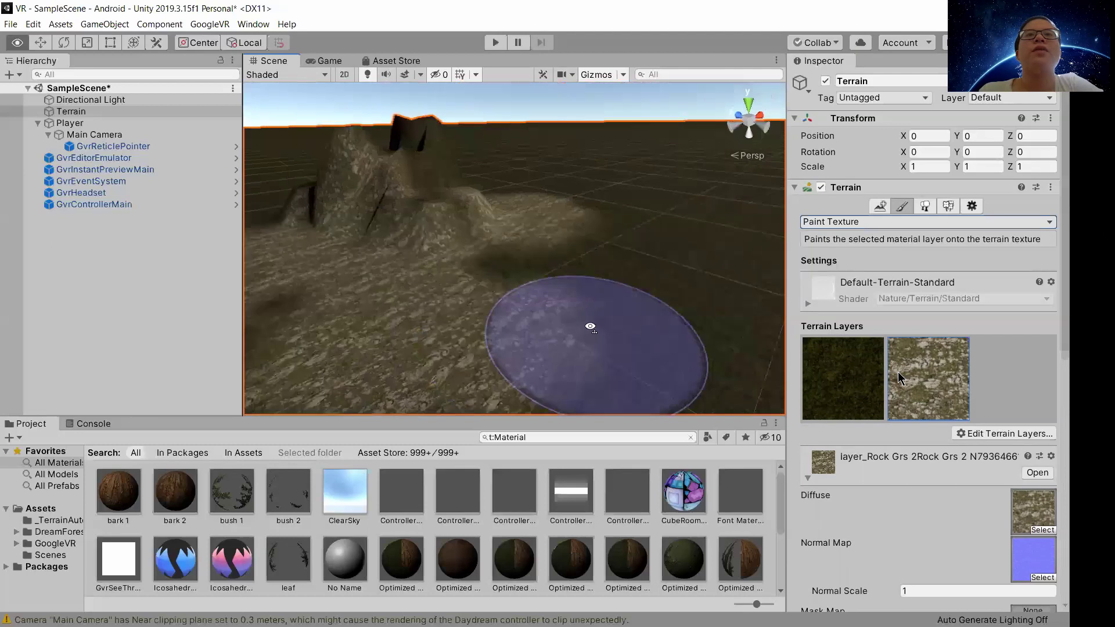
{"action": "left_click_drag", "start_coordinate": [590, 327], "coordinate": [572, 294], "text": "alt"}
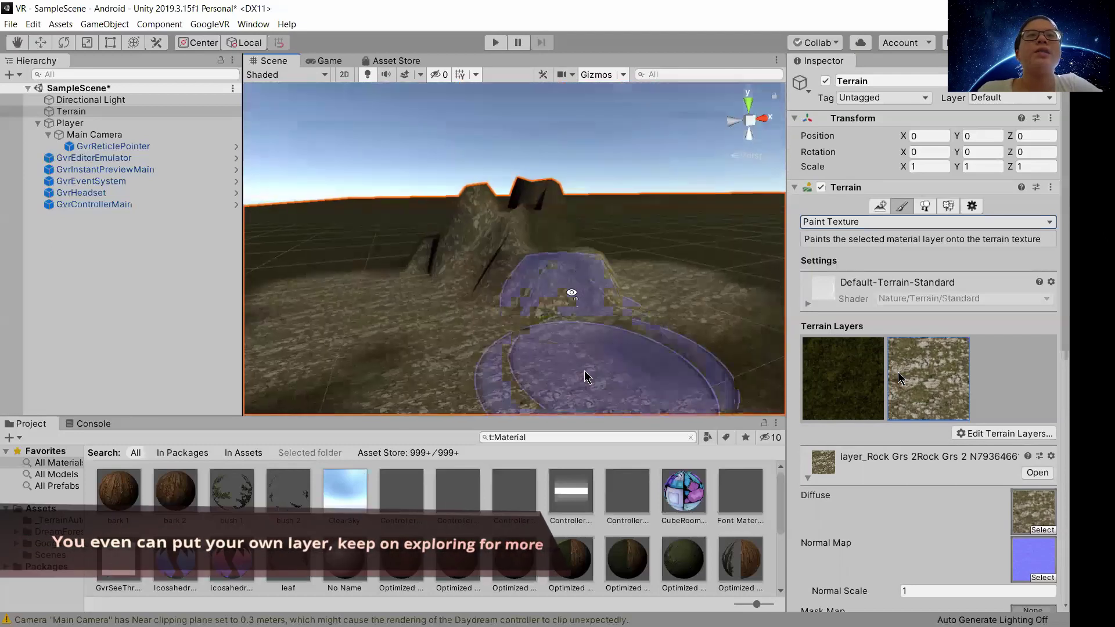